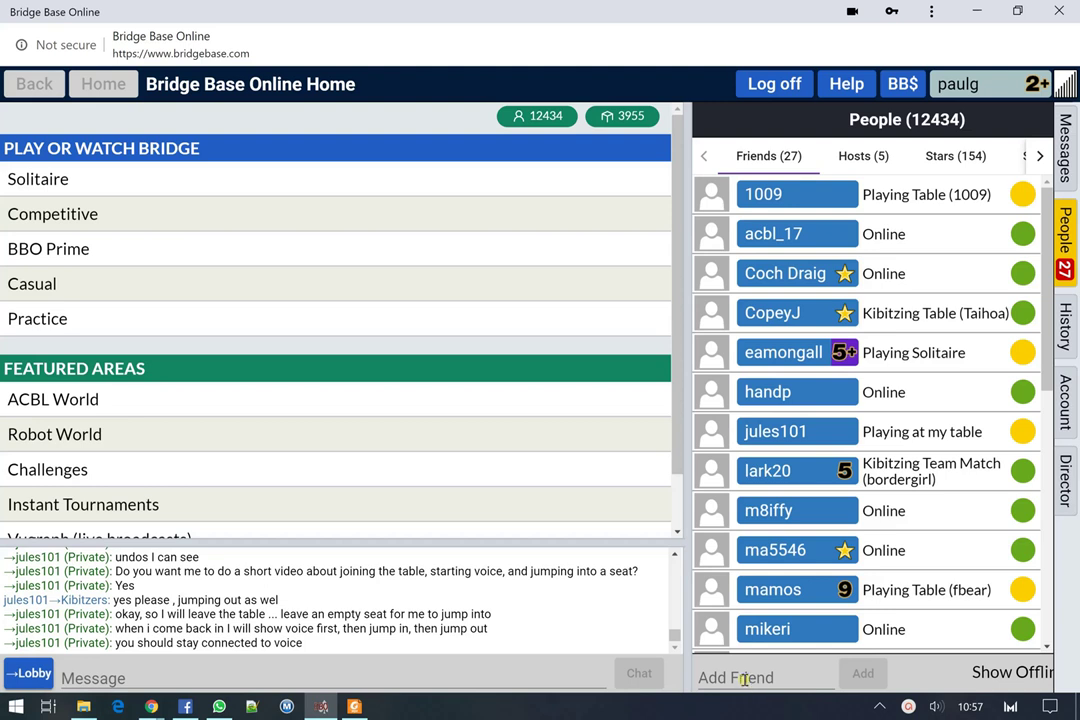
Enter stray characters in the add-friend field, then erase them
{"action": "left_click", "coordinate": [744, 677]}
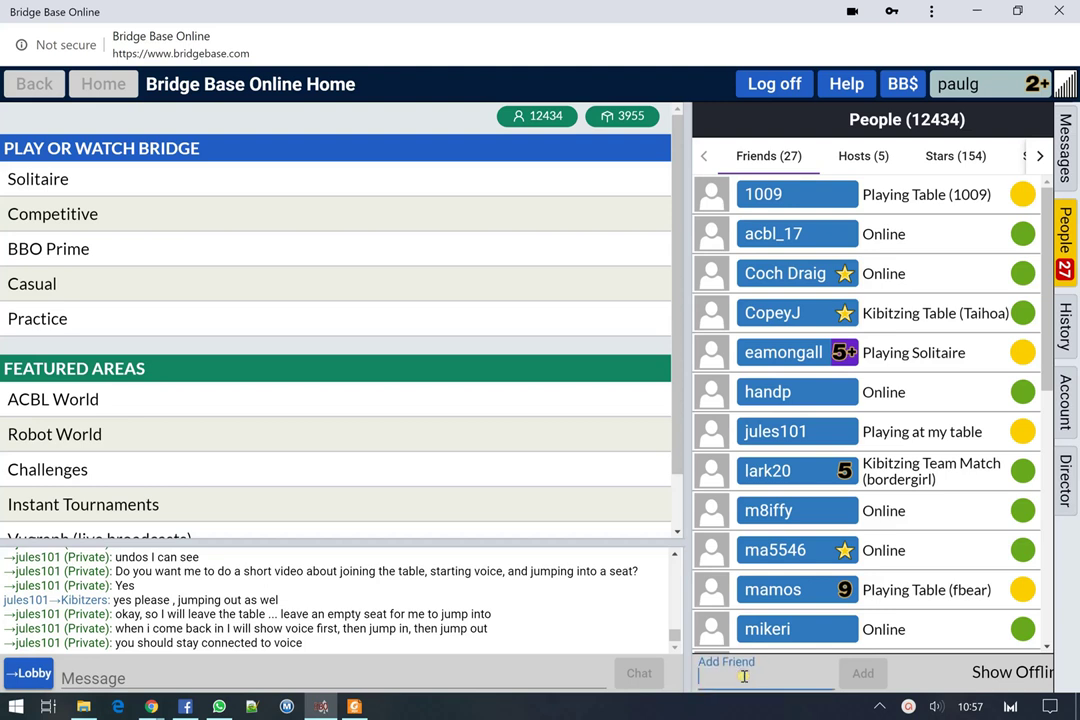
{"action": "type", "text": "fdsgsd"}
{"action": "key", "text": "BackSpace"}
{"action": "key", "text": "BackSpace"}
{"action": "key", "text": "BackSpace"}
{"action": "key", "text": "BackSpace"}
{"action": "key", "text": "BackSpace"}
{"action": "key", "text": "BackSpace"}
Find the host in the Friends list and join her teaching table from her profile
{"action": "left_click_drag", "start_coordinate": [1047, 372], "coordinate": [1040, 640]}
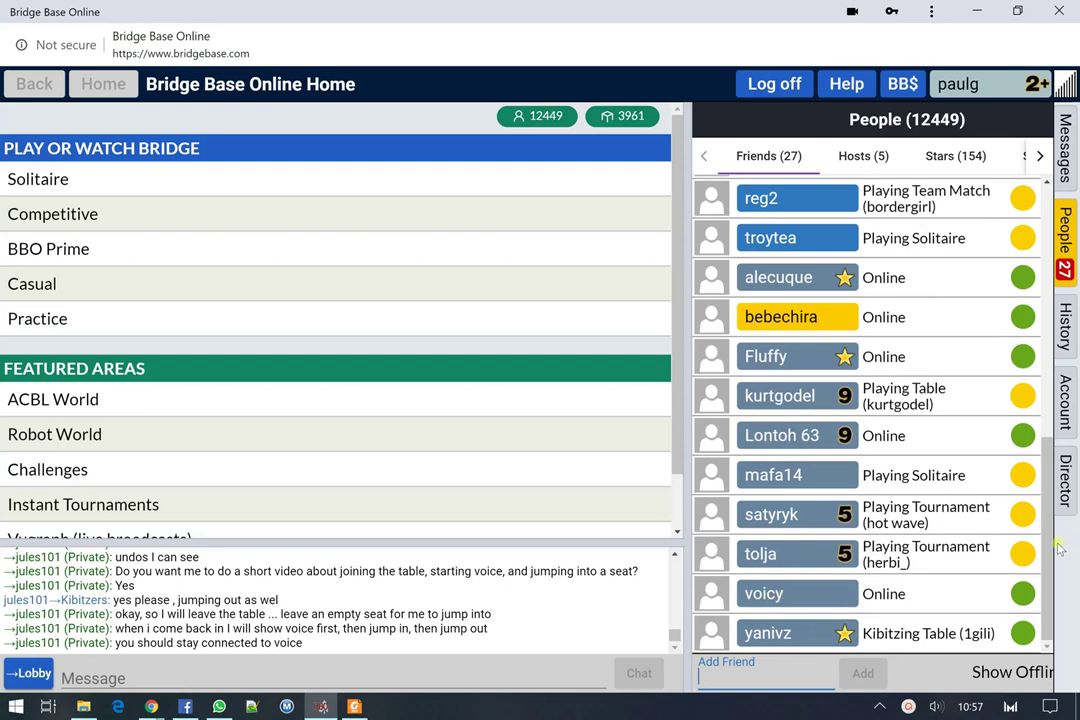
{"action": "left_click_drag", "start_coordinate": [1048, 552], "coordinate": [1056, 278]}
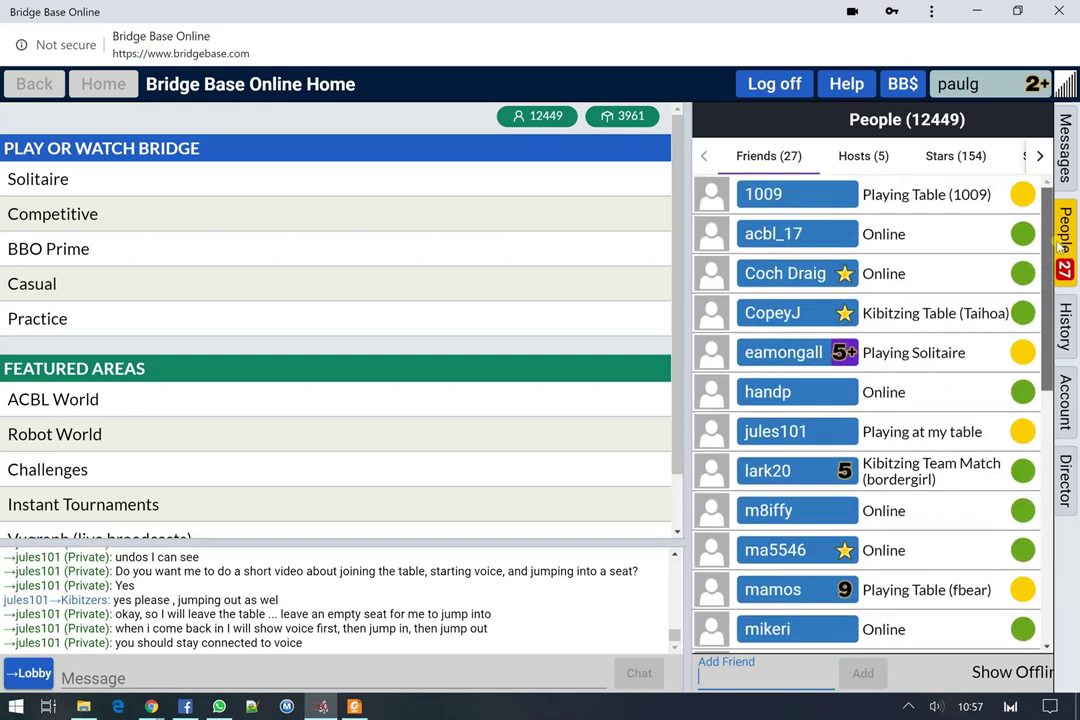
{"action": "left_click", "coordinate": [776, 434]}
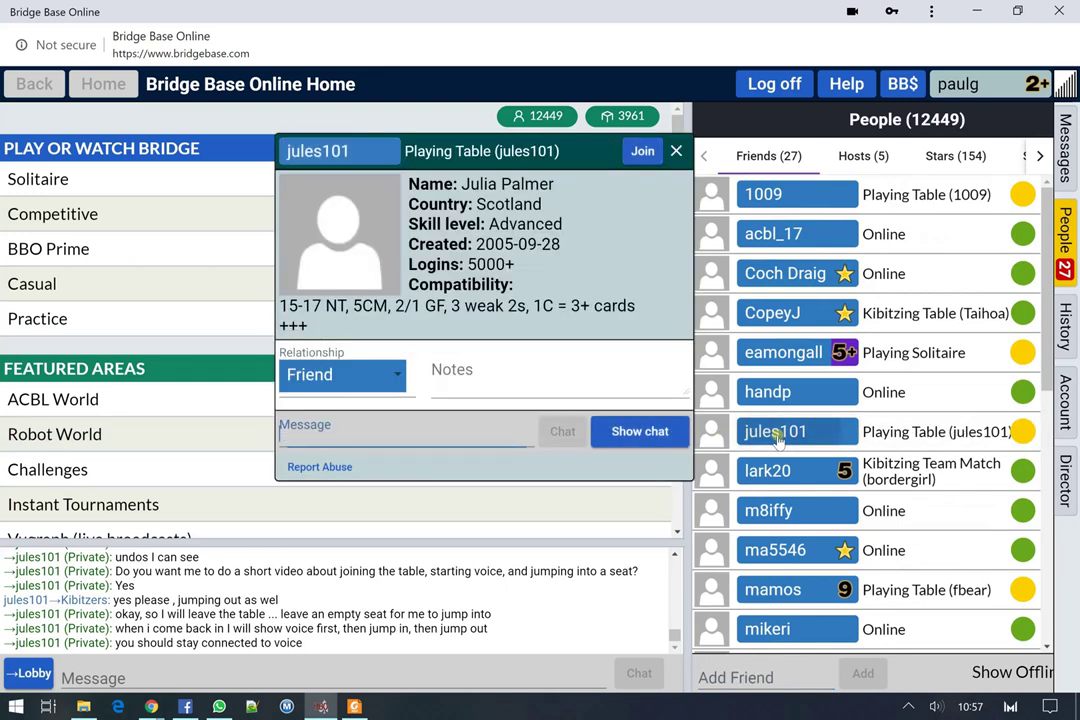
{"action": "left_click", "coordinate": [645, 151]}
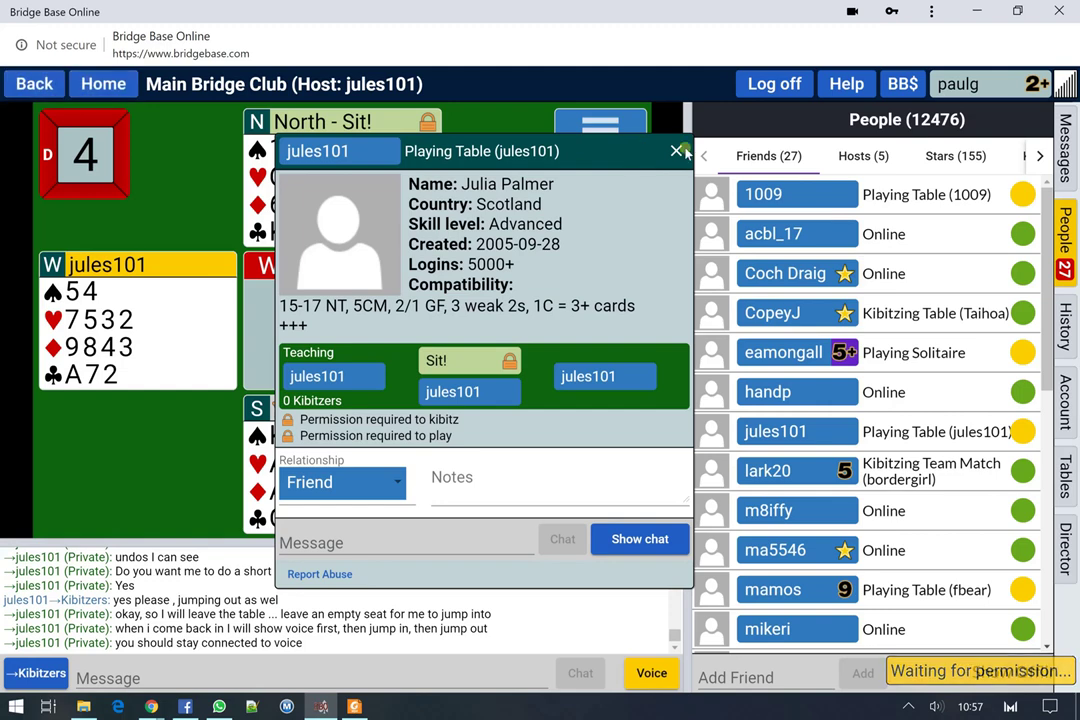
Close the host's profile and start listening to the table's voice chat
{"action": "left_click", "coordinate": [676, 152]}
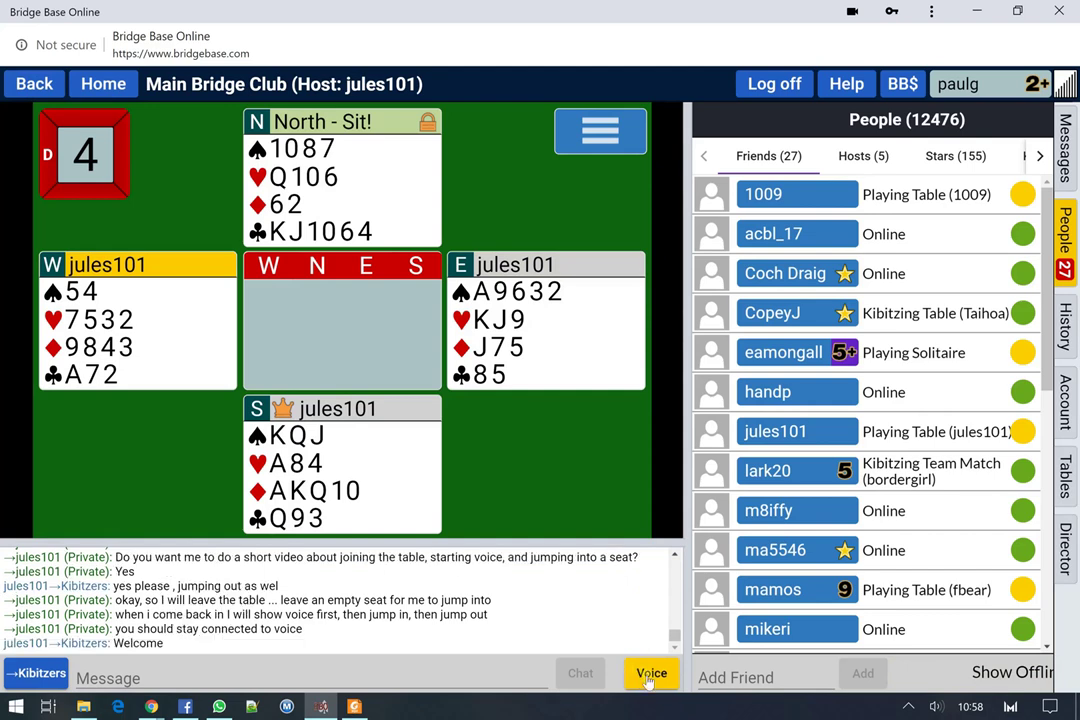
{"action": "left_click", "coordinate": [648, 680]}
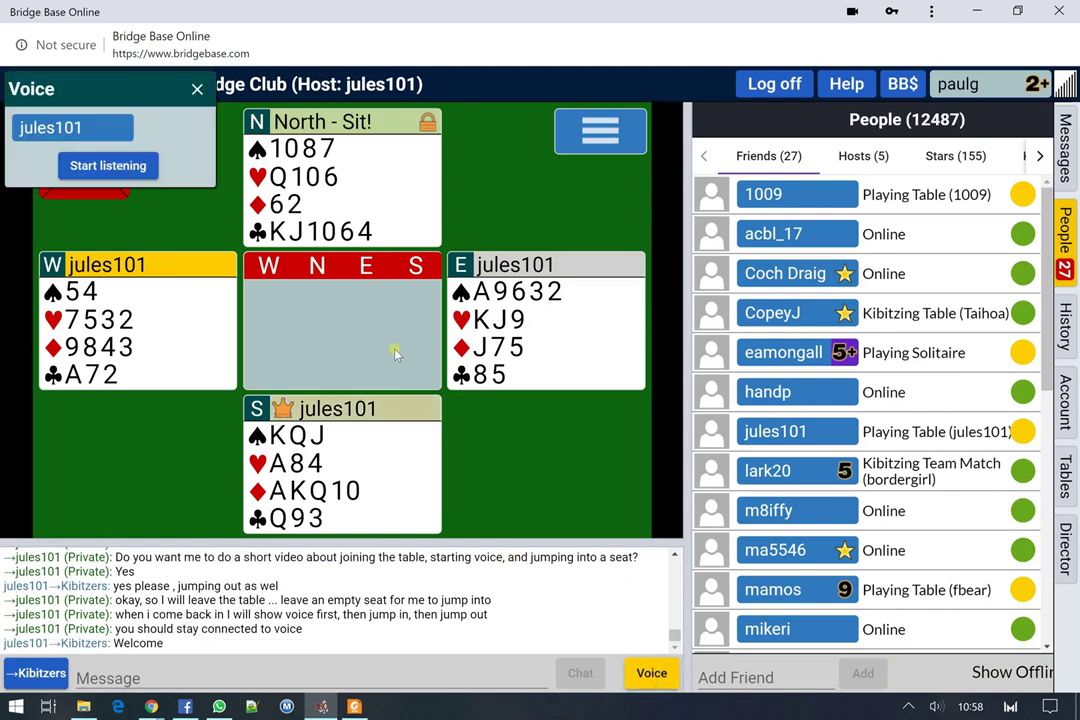
{"action": "left_click", "coordinate": [140, 170]}
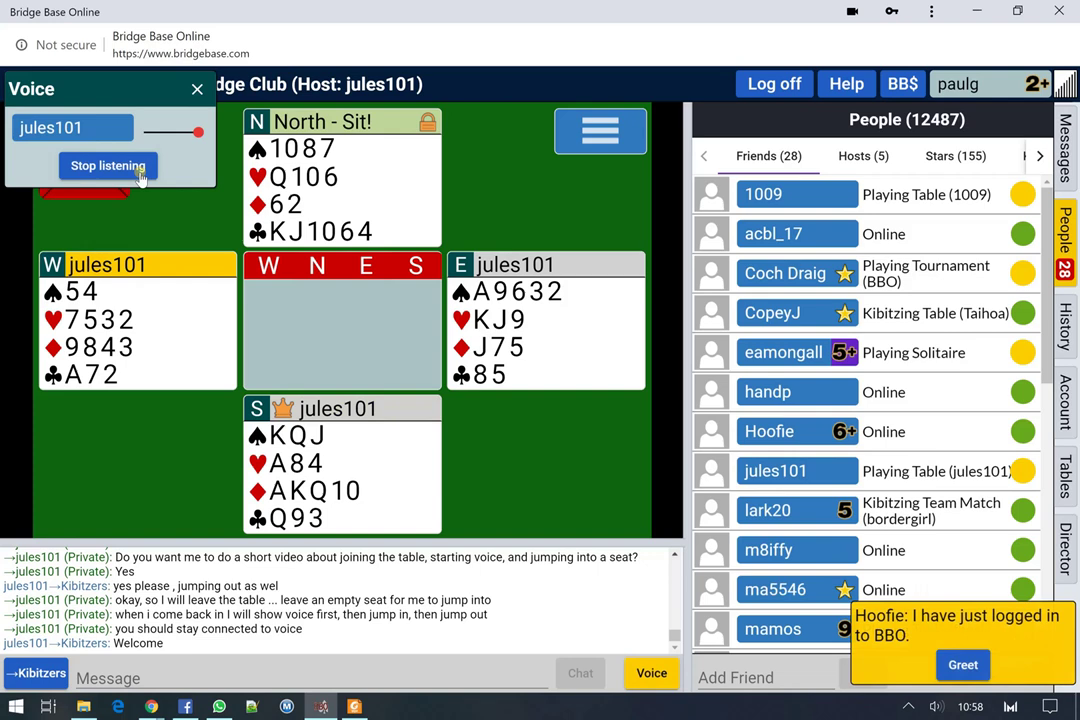
Privately message the host a first remark and then 'hello', then close her profile
{"action": "left_click", "coordinate": [86, 626]}
{"action": "type", "text": "hopefull"}
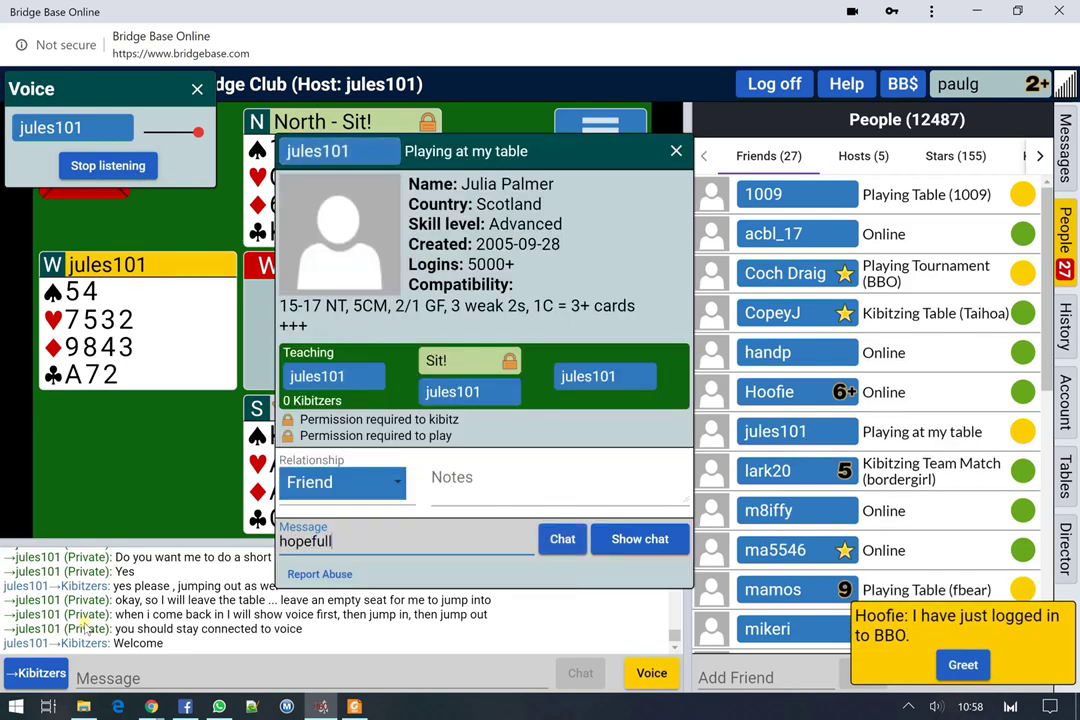
{"action": "type", "text": "y Julia "}
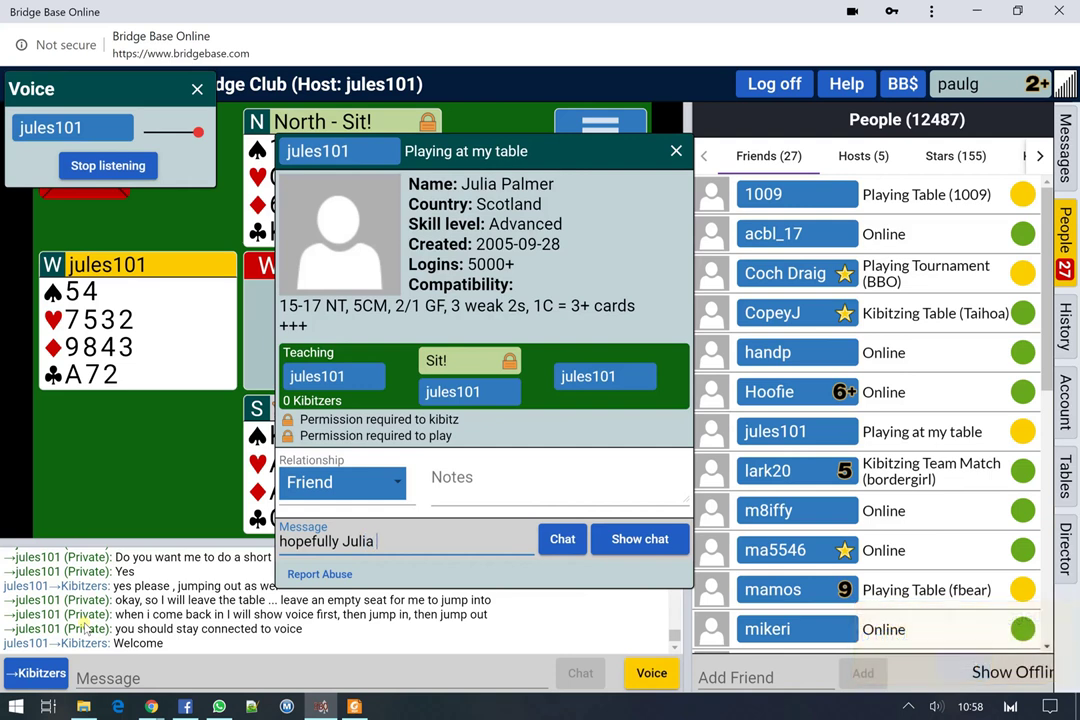
{"action": "type", "text": "will say something at t"}
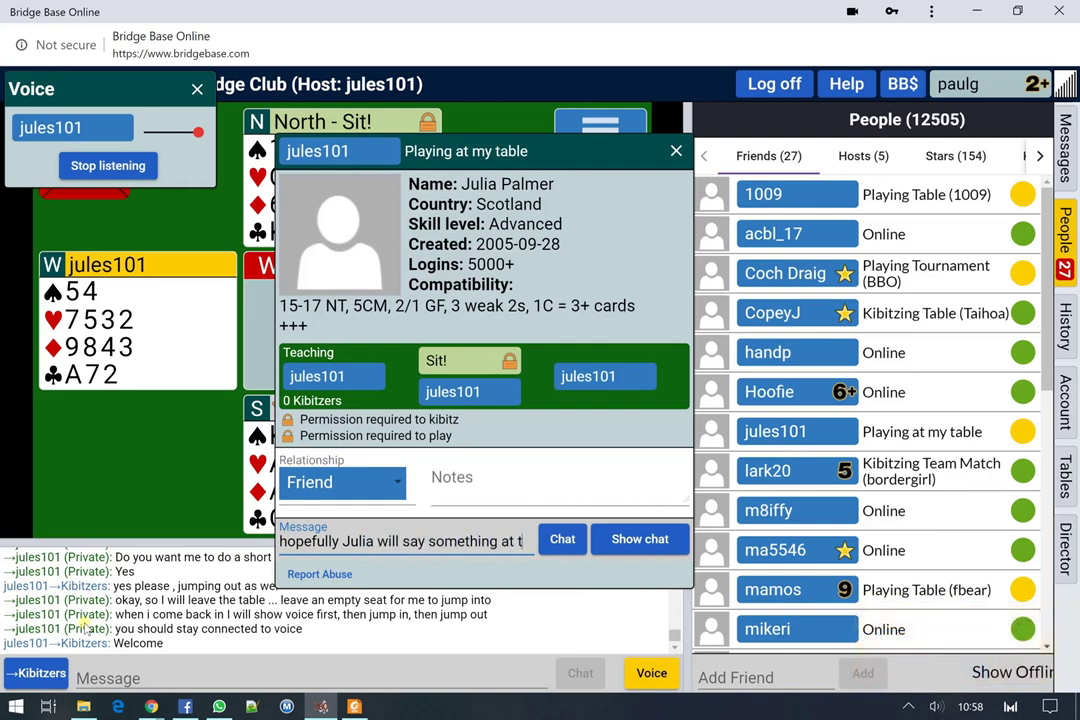
{"action": "type", "text": "his time"}
{"action": "key", "text": "Return"}
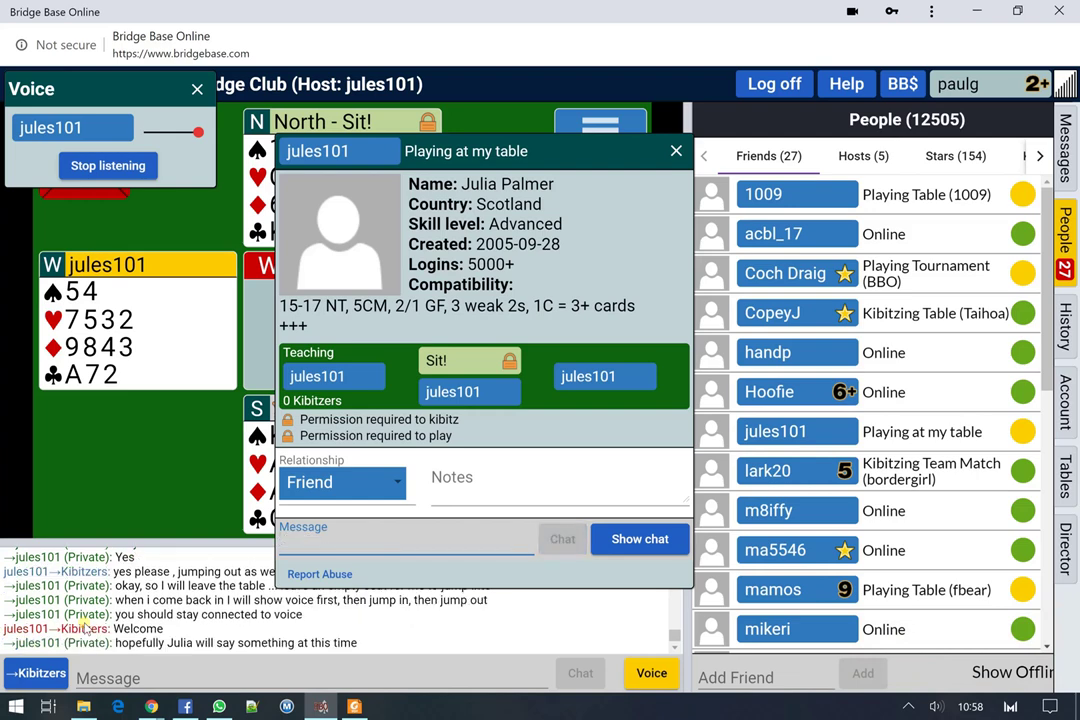
{"action": "type", "text": "GHe"}
{"action": "key", "text": "BackSpace"}
{"action": "key", "text": "BackSpace"}
{"action": "key", "text": "BackSpace"}
{"action": "type", "text": "hello"}
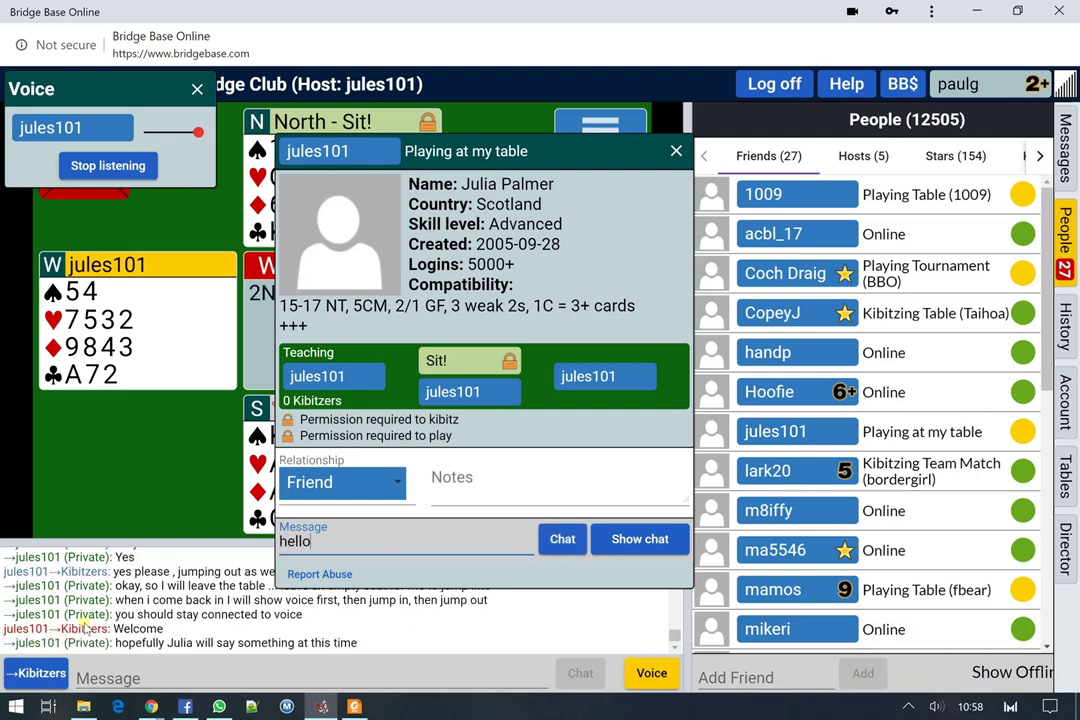
{"action": "key", "text": "Return"}
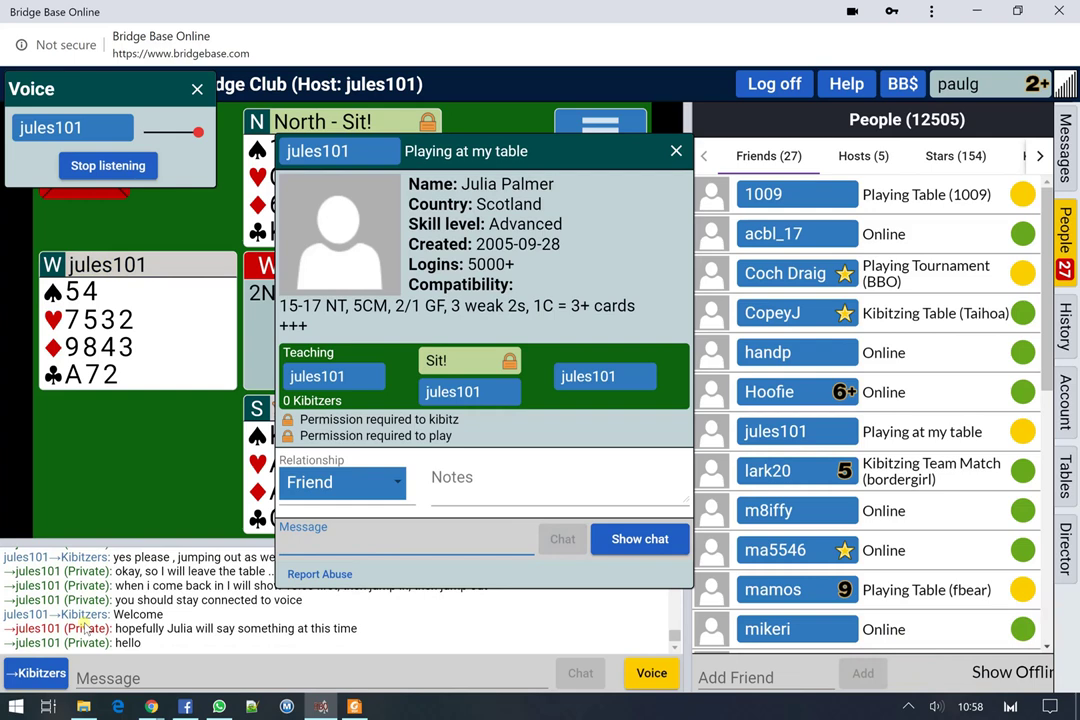
{"action": "left_click", "coordinate": [676, 151]}
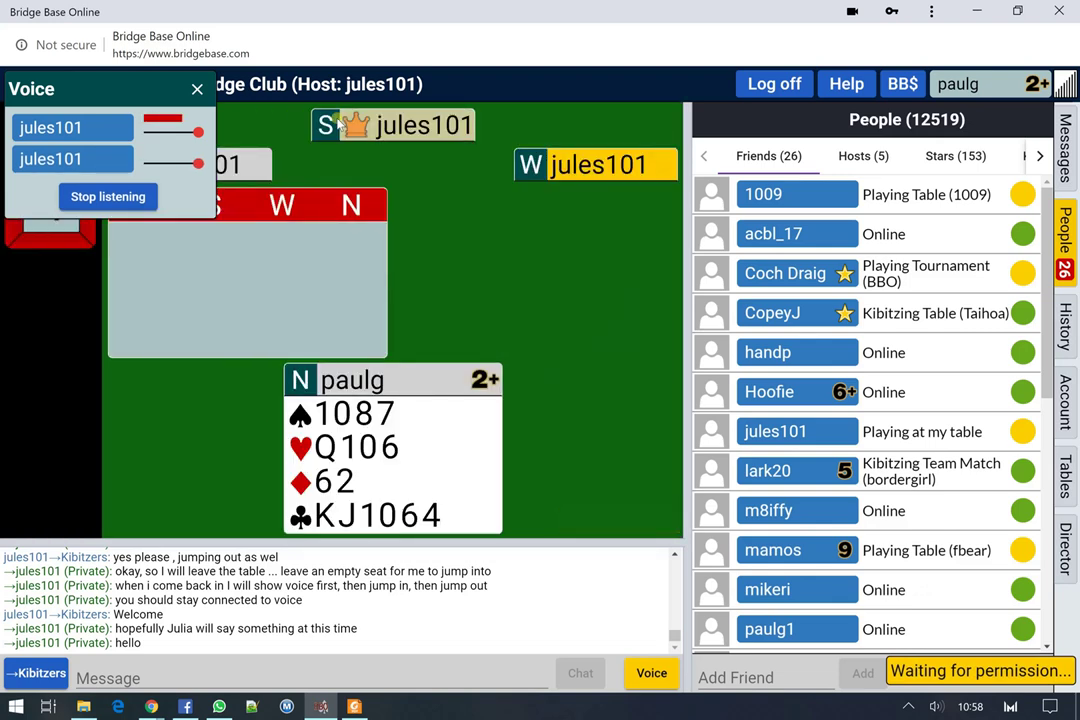
Close the voice chat panel after sitting North
{"action": "left_click", "coordinate": [195, 92]}
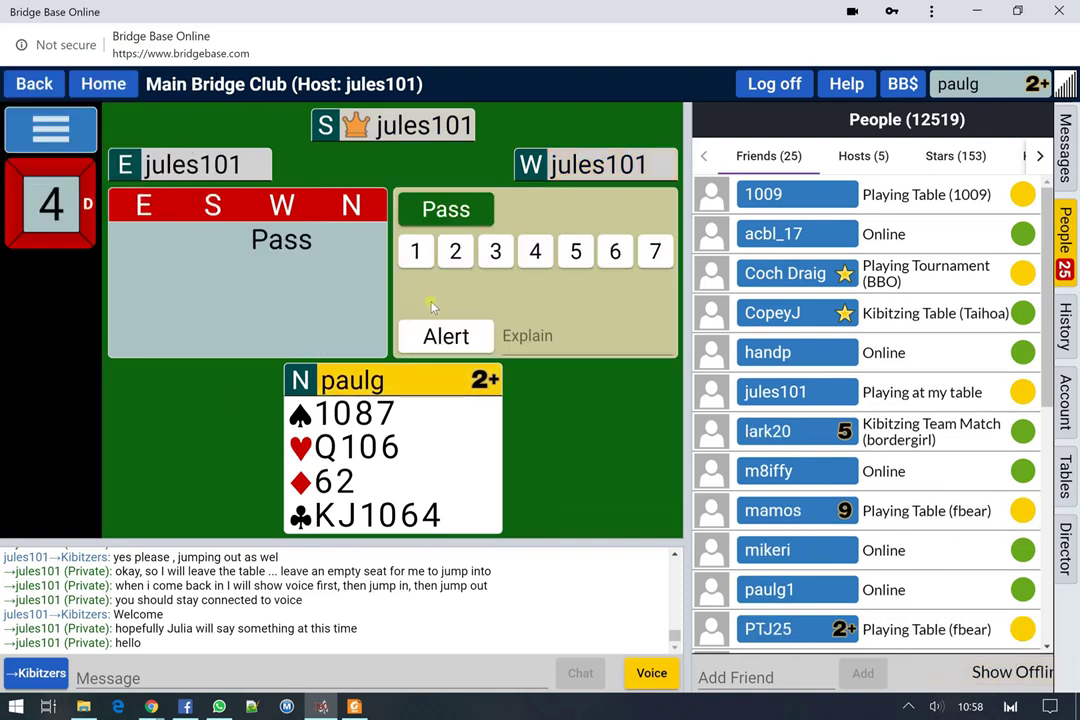
Pass on the first round, then raise partner's 2NT to 3NT
{"action": "left_click", "coordinate": [447, 209]}
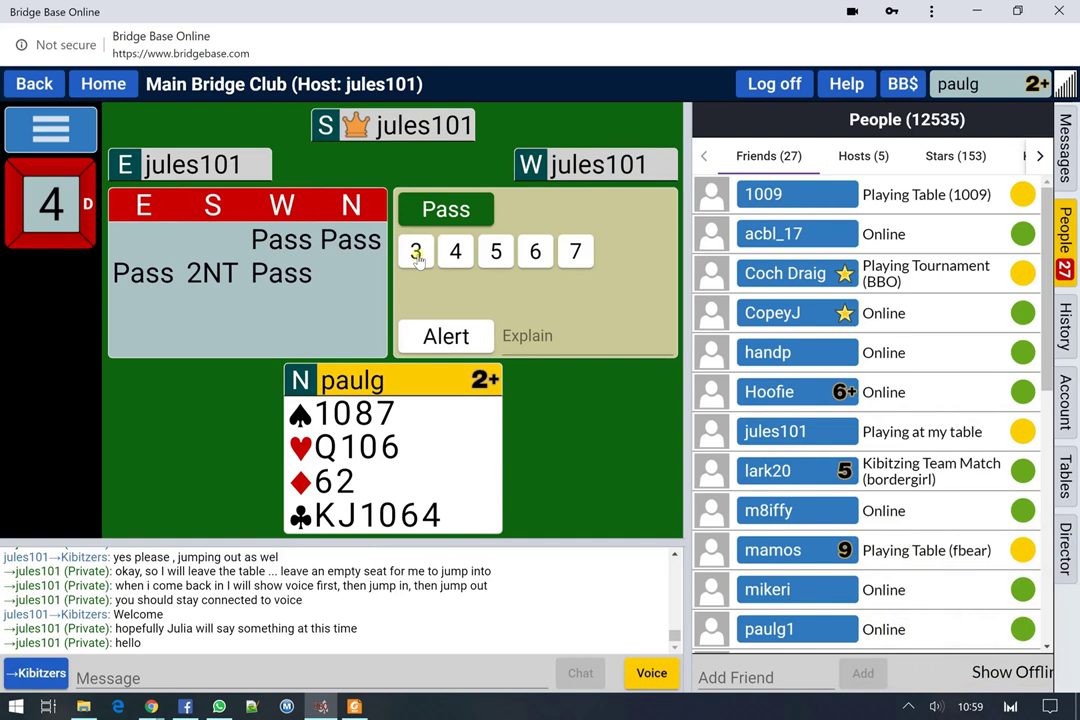
{"action": "left_click", "coordinate": [417, 254]}
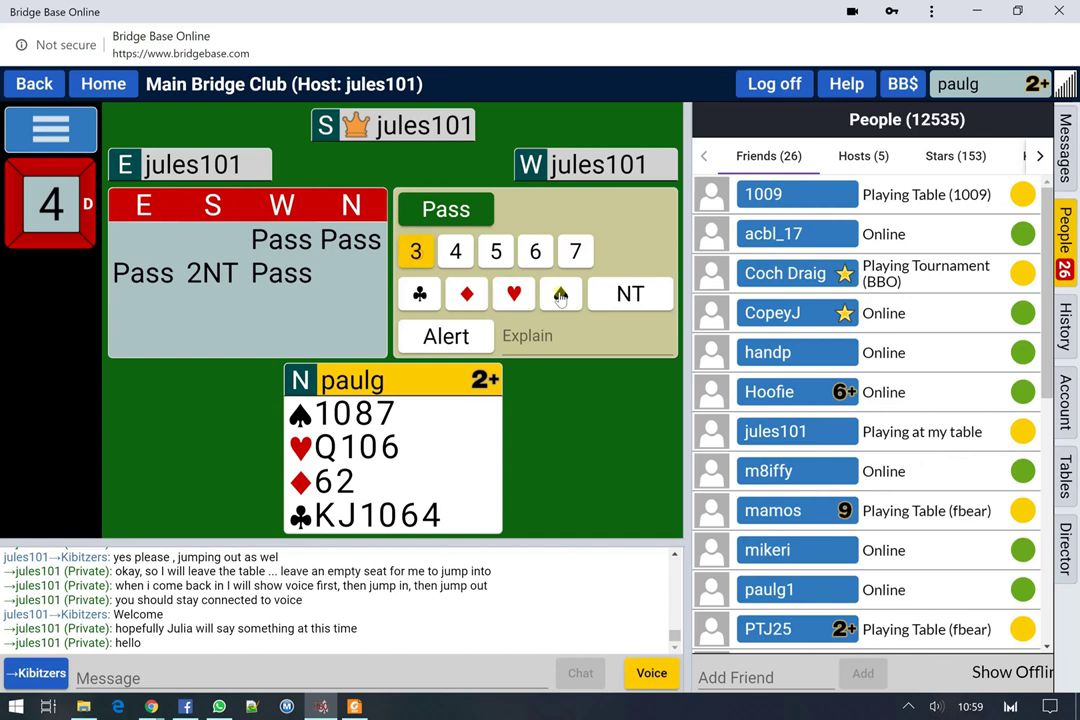
{"action": "left_click", "coordinate": [628, 298]}
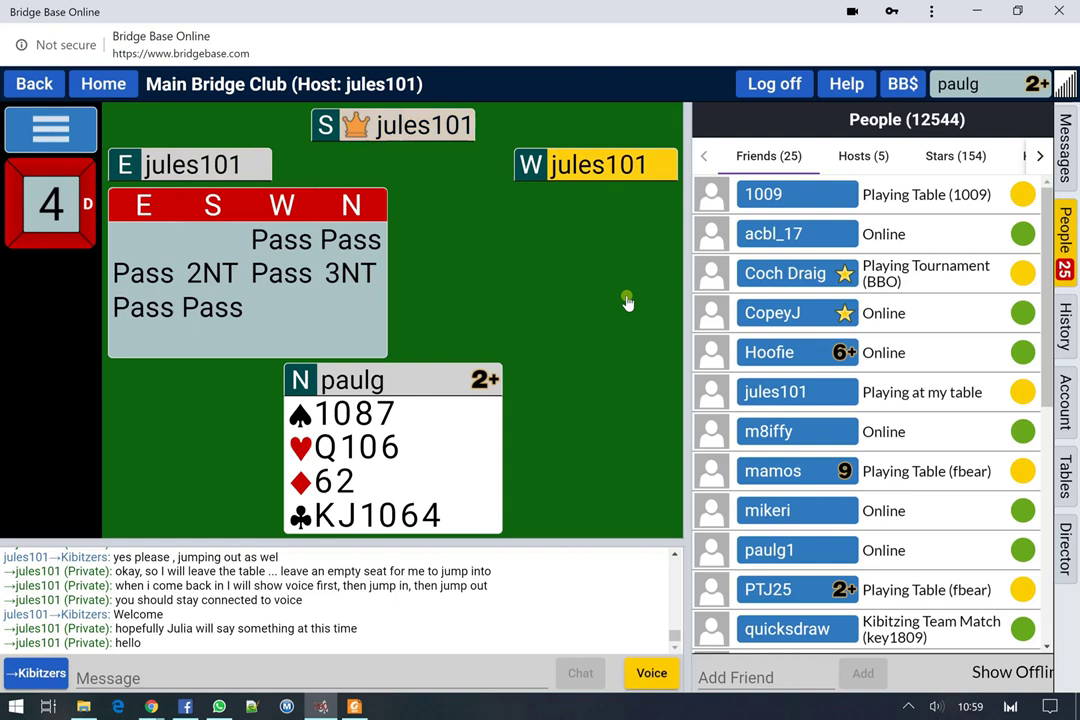
Reopen the voice panel and stop listening to the voice chat
{"action": "left_click", "coordinate": [651, 673]}
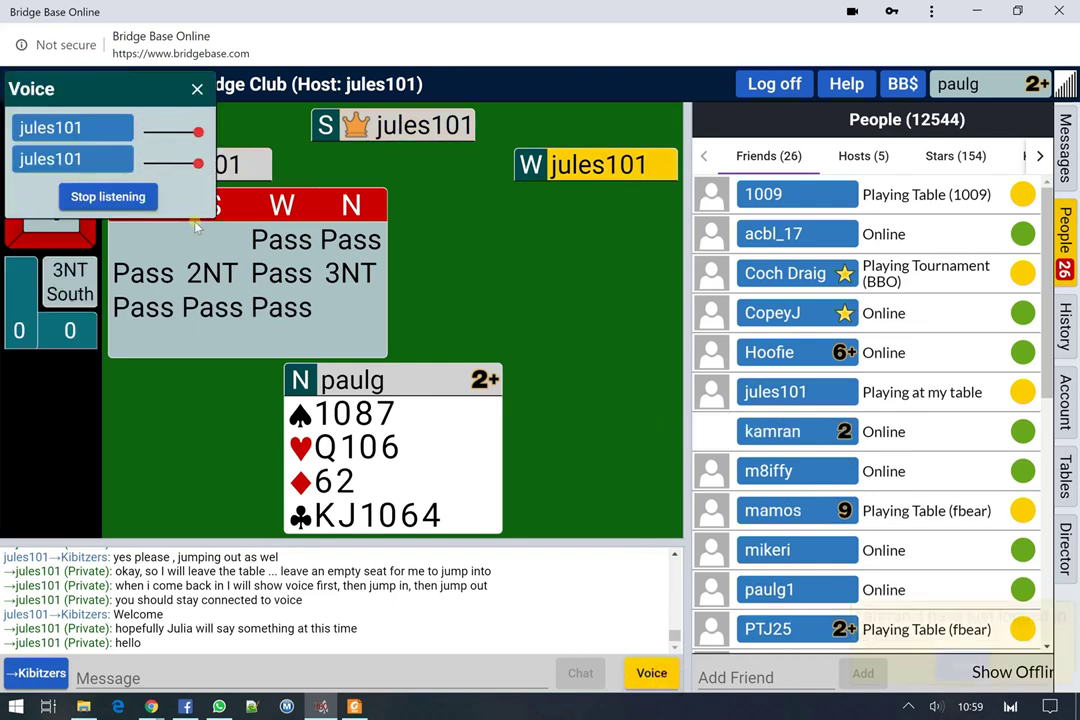
{"action": "left_click", "coordinate": [129, 199]}
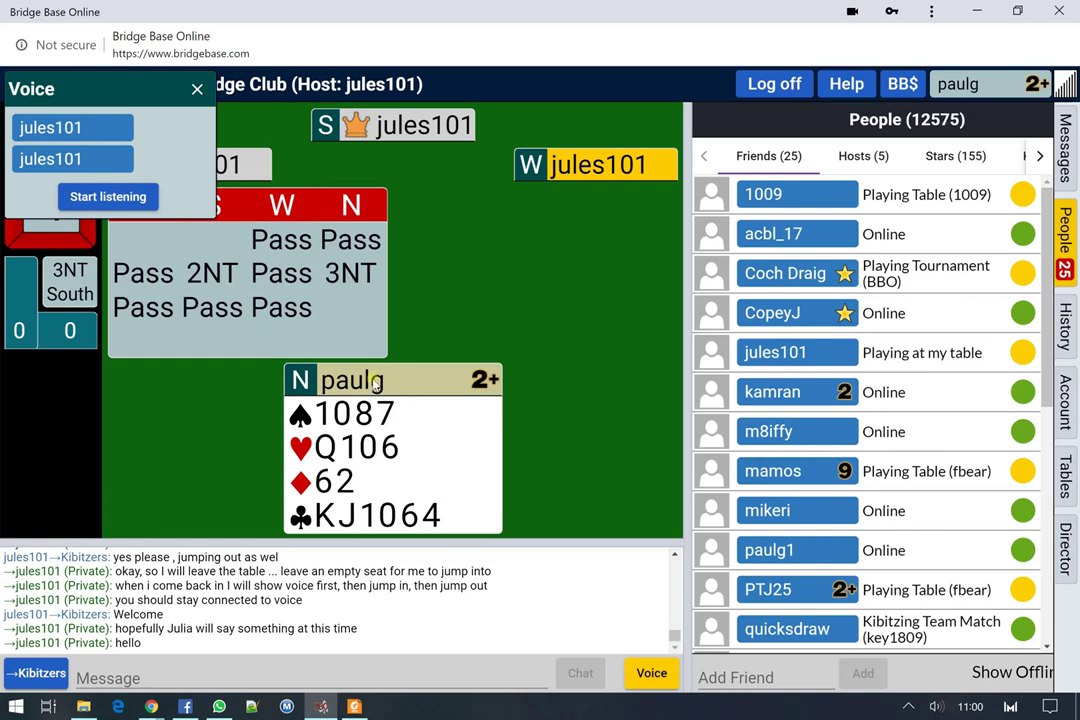
Leave the North seat, confirming with Yes, and close the voice panel
{"action": "left_click", "coordinate": [374, 385]}
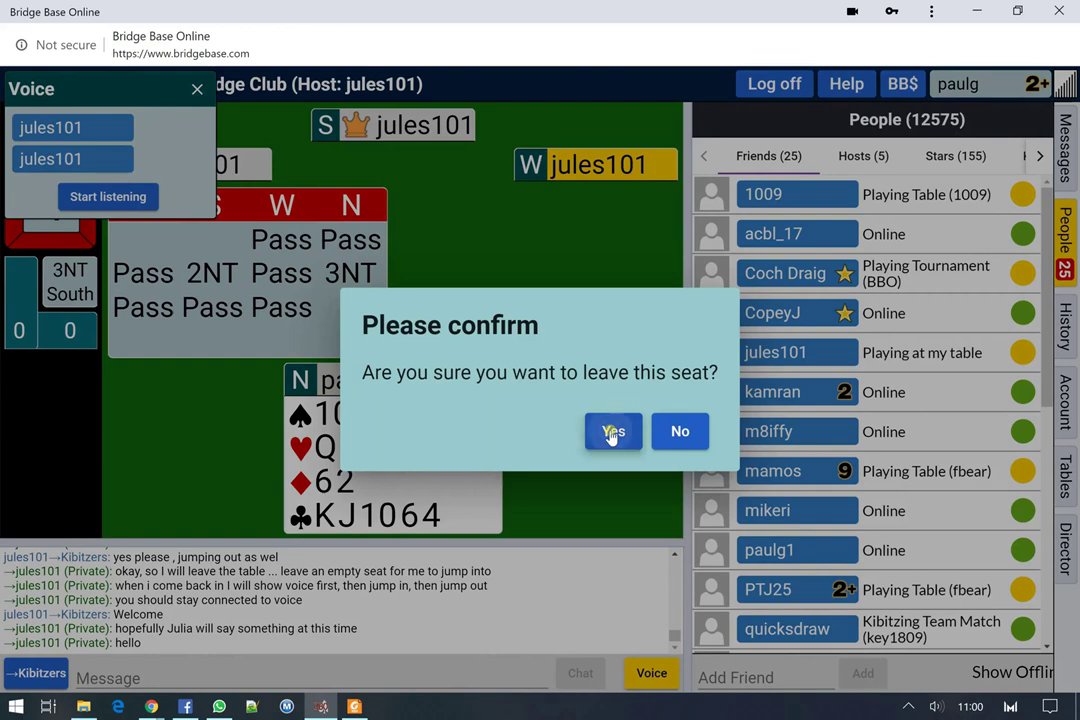
{"action": "left_click", "coordinate": [612, 432]}
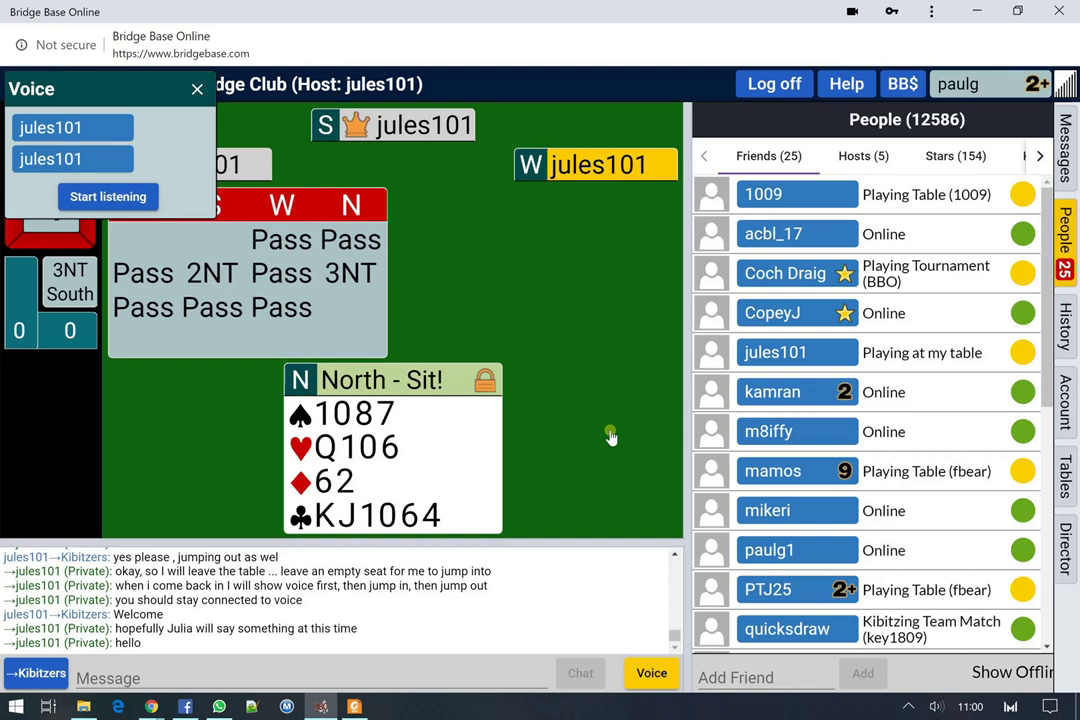
{"action": "left_click", "coordinate": [196, 89]}
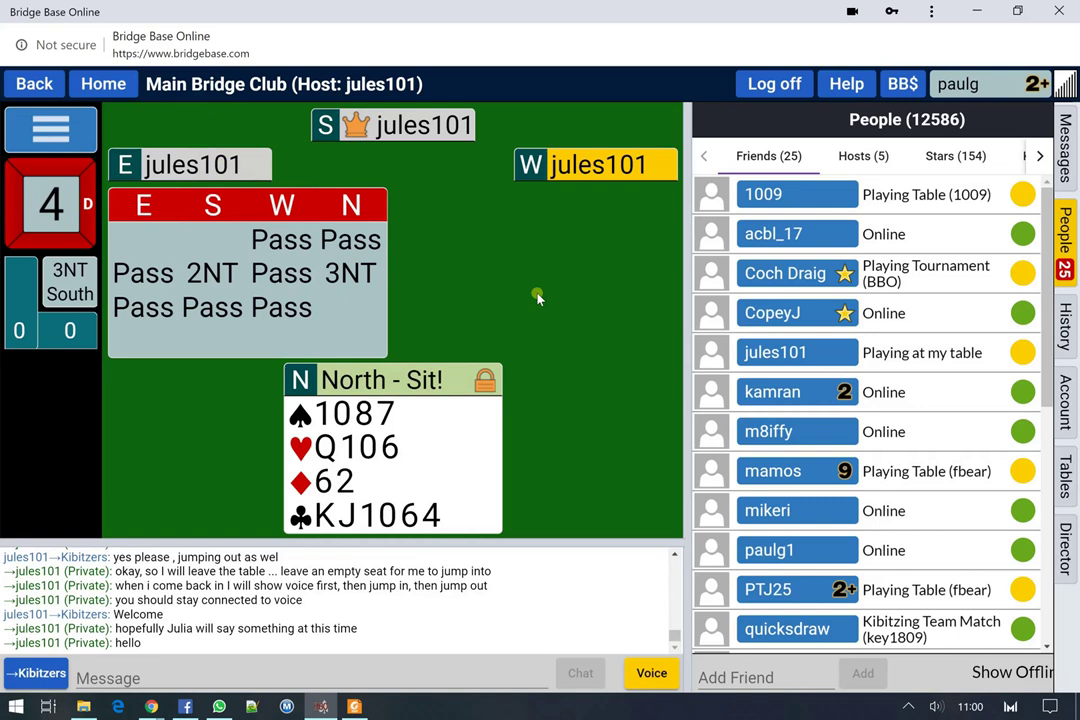